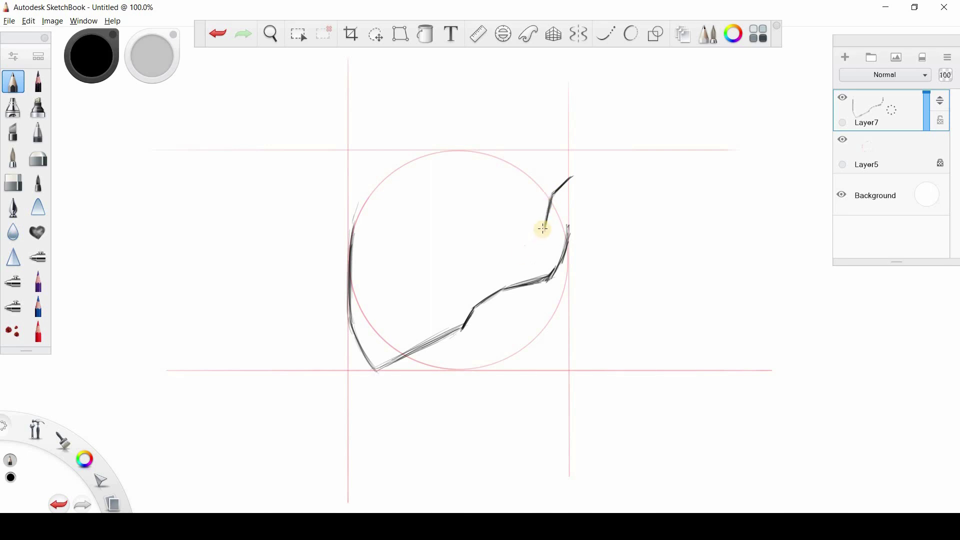
# Sketch the helmet's dome over the top of the guide circle, ending in a pointed tip at its upper right
pyautogui.moveTo(569, 186)
pyautogui.mouseDown()
pyautogui.moveTo(574, 171)
pyautogui.moveTo(561, 216)
pyautogui.mouseUp()
pyautogui.moveTo(575, 170); pyautogui.dragTo(541, 155)
pyautogui.moveTo(570, 165); pyautogui.dragTo(516, 153)
pyautogui.click(218, 34)
pyautogui.click(218, 33)
pyautogui.moveTo(352, 225); pyautogui.dragTo(437, 146)
pyautogui.moveTo(364, 199); pyautogui.dragTo(443, 146)
pyautogui.moveTo(399, 165); pyautogui.dragTo(487, 144)
pyautogui.moveTo(454, 140); pyautogui.dragTo(530, 148)
pyautogui.moveTo(504, 138); pyautogui.dragTo(576, 170)
pyautogui.moveTo(557, 160); pyautogui.dragTo(583, 170)
pyautogui.click(218, 33)
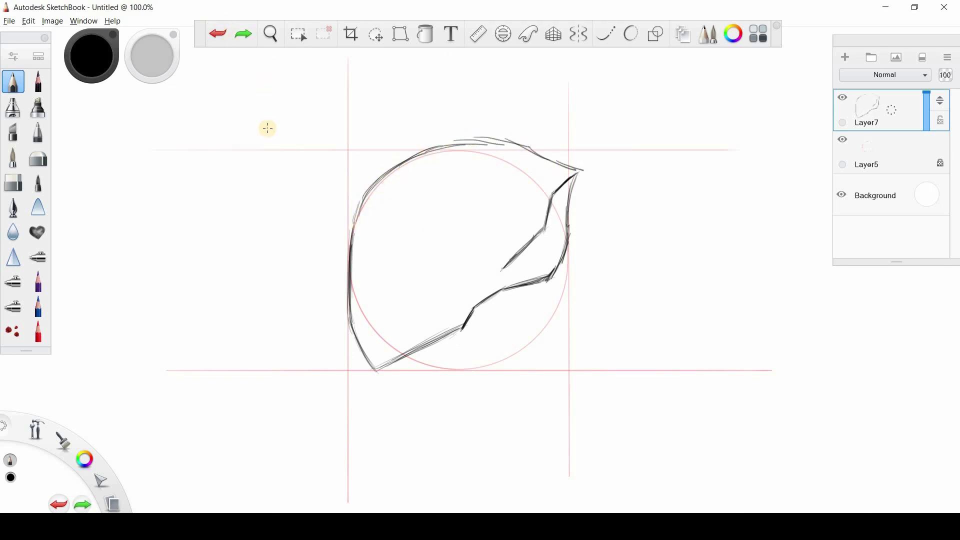
# Darken the dome outline and the inner edge running down from the pointed tip
pyautogui.moveTo(361, 179)
pyautogui.mouseDown()
pyautogui.moveTo(357, 211)
pyautogui.moveTo(361, 197)
pyautogui.moveTo(453, 140)
pyautogui.moveTo(484, 138)
pyautogui.moveTo(583, 172)
pyautogui.mouseUp()
pyautogui.moveTo(566, 239)
pyautogui.mouseDown()
pyautogui.moveTo(580, 169)
pyautogui.moveTo(560, 254)
pyautogui.mouseUp()
pyautogui.moveTo(541, 233)
pyautogui.mouseDown()
pyautogui.moveTo(553, 191)
pyautogui.moveTo(582, 170)
pyautogui.mouseUp()
pyautogui.moveTo(420, 155); pyautogui.dragTo(471, 134)
pyautogui.moveTo(442, 146); pyautogui.dragTo(488, 141)
# Erase the rough right edge below the tip and redraw it as a cleaner curve to the lower-right corner
pyautogui.click(14, 182)
pyautogui.moveTo(580, 175)
pyautogui.mouseDown()
pyautogui.moveTo(550, 271)
pyautogui.moveTo(566, 195)
pyautogui.moveTo(483, 300)
pyautogui.moveTo(520, 294)
pyautogui.moveTo(555, 267)
pyautogui.mouseUp()
pyautogui.click(13, 83)
pyautogui.moveTo(554, 271); pyautogui.dragTo(569, 218)
pyautogui.moveTo(557, 254)
pyautogui.mouseDown()
pyautogui.moveTo(555, 219)
pyautogui.moveTo(567, 222)
pyautogui.moveTo(561, 259)
pyautogui.mouseUp()
pyautogui.click(218, 33)
# Reinforce the helmet's outer outline and inner rear edge with further pencil strokes
pyautogui.moveTo(395, 165)
pyautogui.mouseDown()
pyautogui.moveTo(457, 137)
pyautogui.moveTo(561, 161)
pyautogui.moveTo(510, 261)
pyautogui.moveTo(539, 223)
pyautogui.moveTo(549, 188)
pyautogui.mouseUp()
pyautogui.moveTo(356, 231)
pyautogui.mouseDown()
pyautogui.moveTo(347, 309)
pyautogui.moveTo(356, 296)
pyautogui.moveTo(354, 330)
pyautogui.moveTo(378, 366)
pyautogui.moveTo(467, 321)
pyautogui.moveTo(501, 328)
pyautogui.moveTo(543, 304)
pyautogui.moveTo(556, 272)
pyautogui.mouseUp()
pyautogui.click(220, 34)
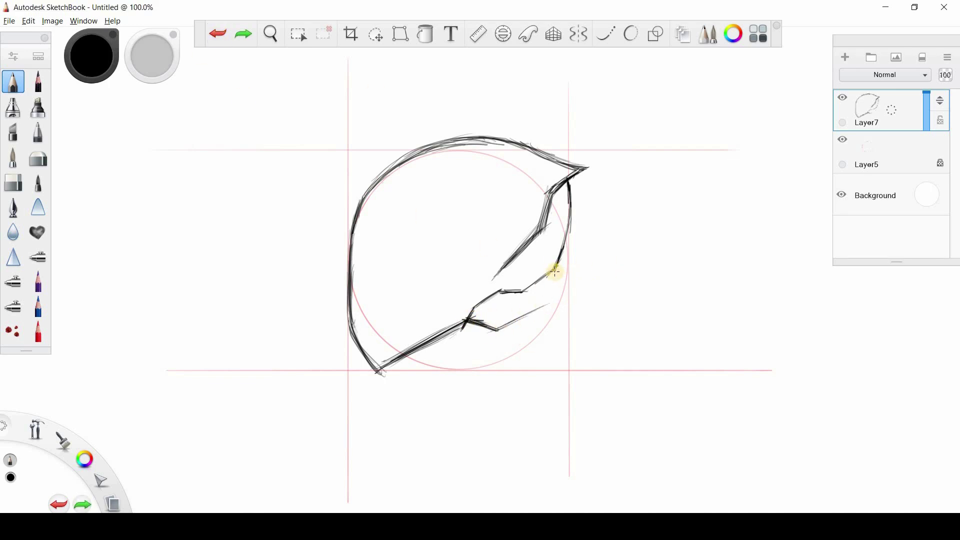
# Try to sketch an angular band beneath the right half of the helmet's lower edge
pyautogui.click(218, 34)
pyautogui.moveTo(568, 280); pyautogui.dragTo(555, 295)
pyautogui.moveTo(498, 330); pyautogui.dragTo(561, 288)
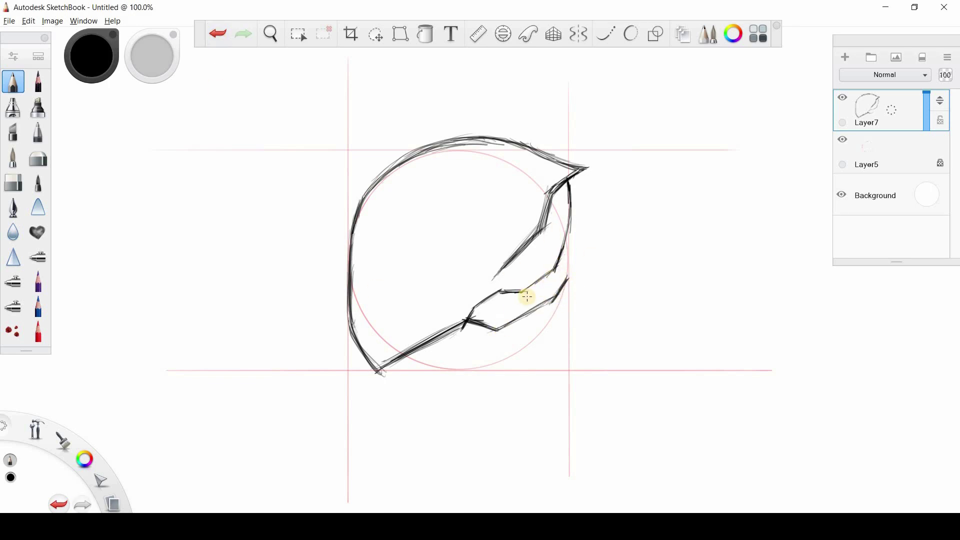
pyautogui.click(218, 35)
pyautogui.click(13, 182)
pyautogui.moveTo(555, 299)
pyautogui.mouseDown()
pyautogui.moveTo(574, 274)
pyautogui.moveTo(506, 319)
pyautogui.moveTo(471, 321)
pyautogui.moveTo(505, 285)
pyautogui.moveTo(553, 268)
pyautogui.moveTo(584, 281)
pyautogui.moveTo(499, 335)
pyautogui.mouseUp()
pyautogui.click(13, 81)
pyautogui.click(219, 35)
pyautogui.click(218, 35)
pyautogui.click(218, 35)
pyautogui.click(218, 35)
pyautogui.moveTo(562, 274)
pyautogui.mouseDown()
pyautogui.moveTo(575, 276)
pyautogui.moveTo(556, 269)
pyautogui.mouseUp()
pyautogui.click(218, 34)
pyautogui.moveTo(470, 315)
pyautogui.mouseDown()
pyautogui.moveTo(460, 345)
pyautogui.moveTo(571, 287)
pyautogui.moveTo(480, 343)
pyautogui.mouseUp()
# Erase the rough lower-left edge and redraw it with a small angled notch beside the bottom corner
pyautogui.click(13, 181)
pyautogui.moveTo(384, 363); pyautogui.dragTo(454, 324)
pyautogui.click(13, 81)
pyautogui.moveTo(370, 363)
pyautogui.mouseDown()
pyautogui.moveTo(386, 374)
pyautogui.moveTo(413, 343)
pyautogui.moveTo(465, 318)
pyautogui.mouseUp()
pyautogui.moveTo(379, 370)
pyautogui.mouseDown()
pyautogui.moveTo(457, 324)
pyautogui.moveTo(401, 345)
pyautogui.moveTo(459, 322)
pyautogui.mouseUp()
pyautogui.click(13, 181)
pyautogui.click(13, 81)
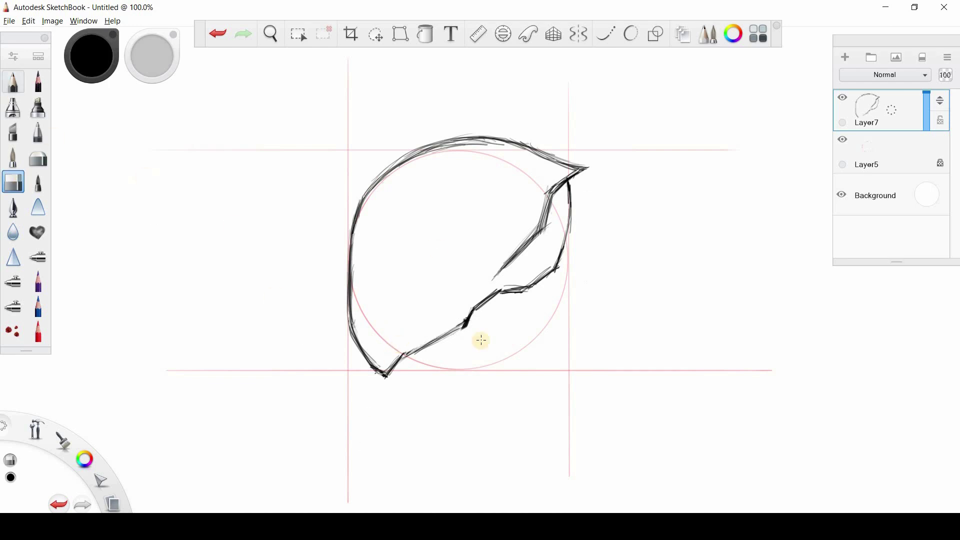
pyautogui.moveTo(402, 357)
pyautogui.mouseDown()
pyautogui.moveTo(464, 324)
pyautogui.moveTo(365, 359)
pyautogui.mouseUp()
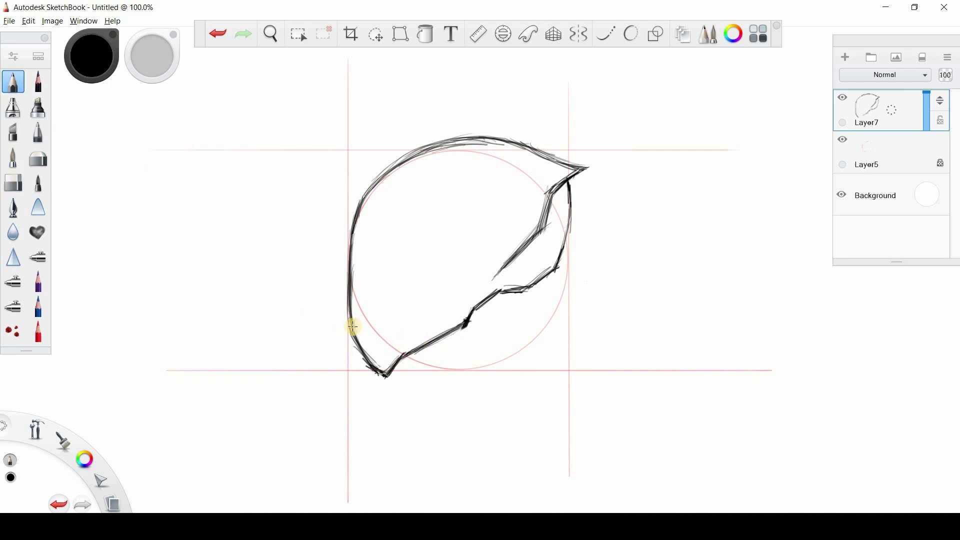
# Try a light contour line across the shell from the lower left edge, bending upward toward the pointed tip
pyautogui.moveTo(351, 324)
pyautogui.mouseDown()
pyautogui.moveTo(506, 233)
pyautogui.moveTo(491, 240)
pyautogui.moveTo(556, 165)
pyautogui.moveTo(440, 274)
pyautogui.moveTo(358, 319)
pyautogui.moveTo(500, 236)
pyautogui.moveTo(548, 180)
pyautogui.mouseUp()
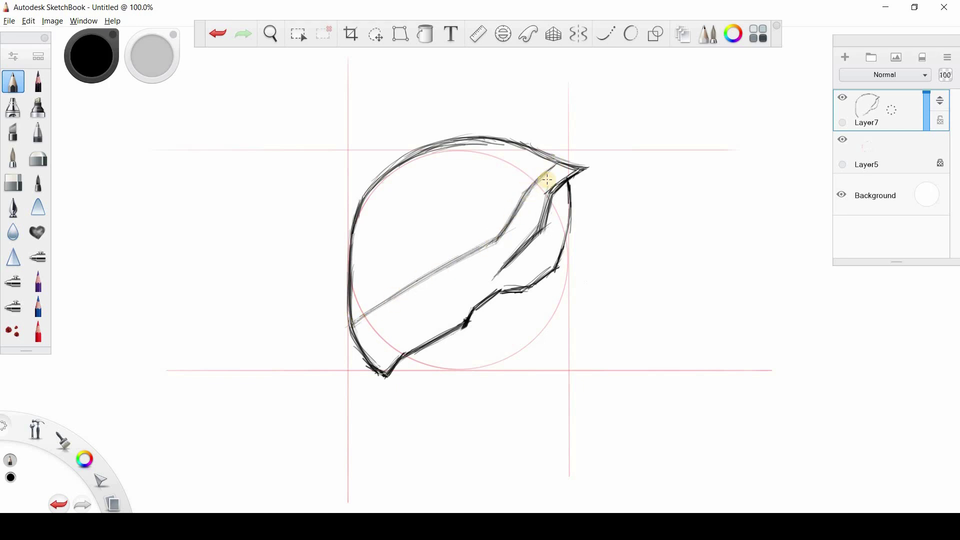
pyautogui.moveTo(354, 323); pyautogui.dragTo(485, 249)
pyautogui.hotkey('ctrl', 'z')
pyautogui.press('e')
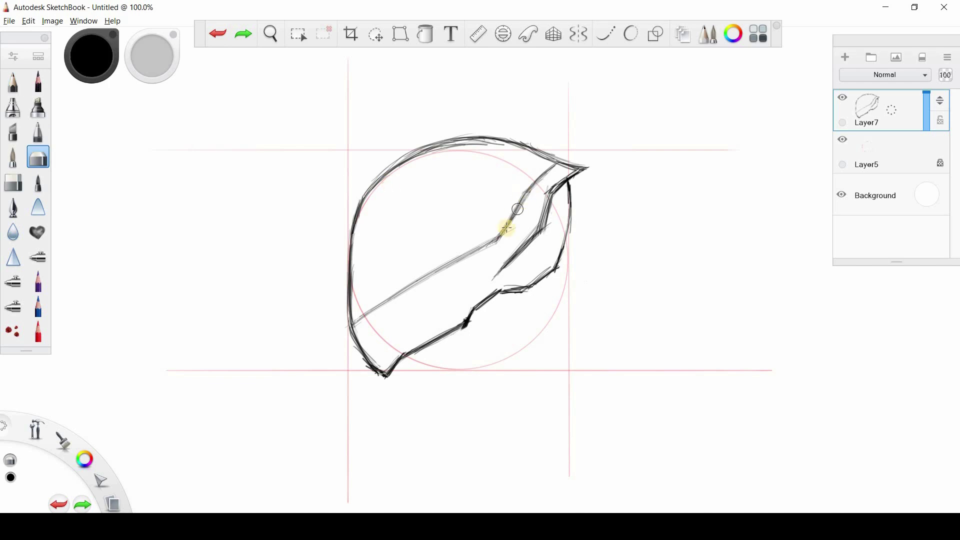
pyautogui.moveTo(517, 208)
pyautogui.mouseDown()
pyautogui.moveTo(541, 169)
pyautogui.moveTo(471, 253)
pyautogui.moveTo(408, 293)
pyautogui.mouseUp()
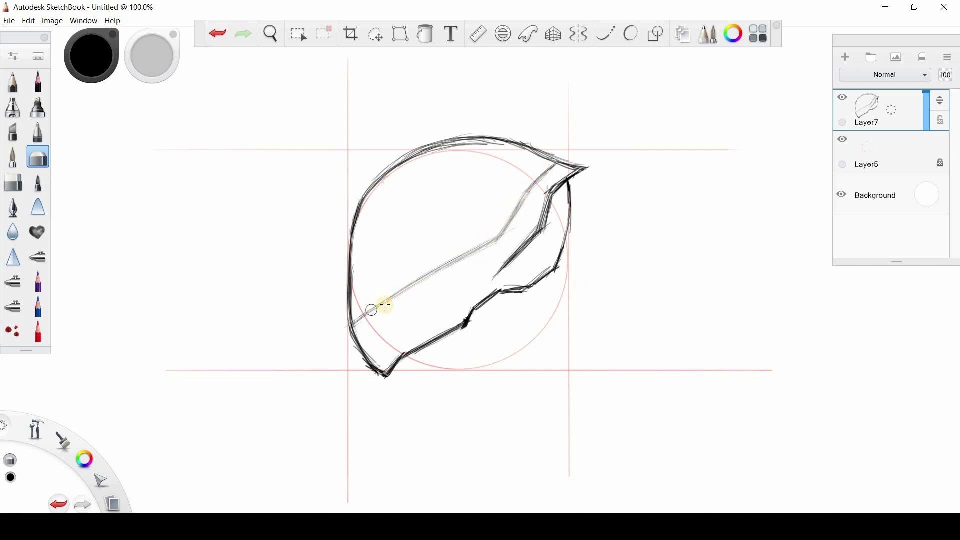
pyautogui.moveTo(520, 192)
pyautogui.mouseDown()
pyautogui.moveTo(543, 174)
pyautogui.moveTo(521, 211)
pyautogui.moveTo(532, 193)
pyautogui.mouseUp()
pyautogui.press('e')
pyautogui.click(26, 177)
pyautogui.moveTo(552, 161)
pyautogui.mouseDown()
pyautogui.moveTo(471, 253)
pyautogui.moveTo(392, 298)
pyautogui.moveTo(499, 235)
pyautogui.moveTo(508, 183)
pyautogui.mouseUp()
pyautogui.press('e')
pyautogui.click(217, 34)
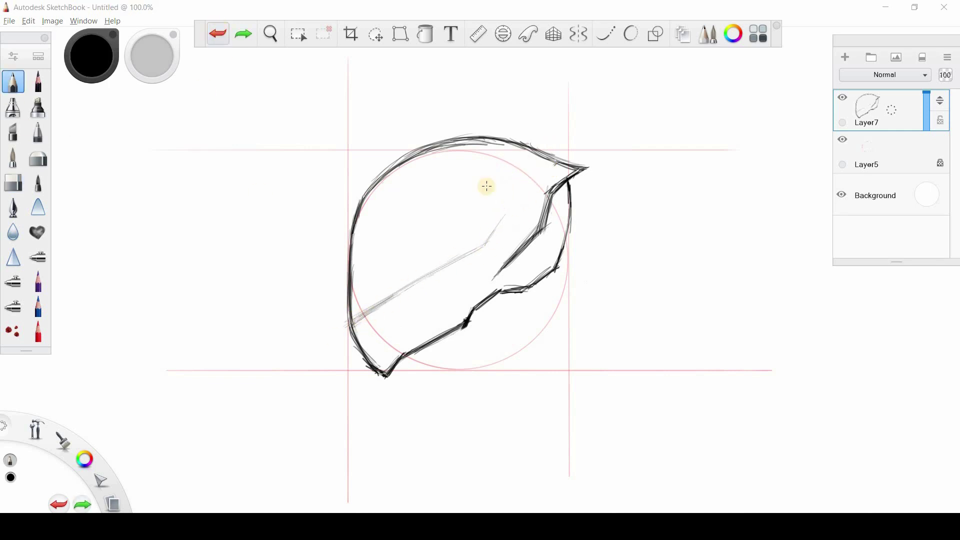
# Erase most of the light contour line and redraw only a short bent crease beside the inner rear edge
pyautogui.press('e')
pyautogui.moveTo(470, 254)
pyautogui.mouseDown()
pyautogui.moveTo(366, 307)
pyautogui.moveTo(447, 267)
pyautogui.moveTo(440, 251)
pyautogui.moveTo(469, 256)
pyautogui.moveTo(509, 207)
pyautogui.mouseUp()
pyautogui.press('b')
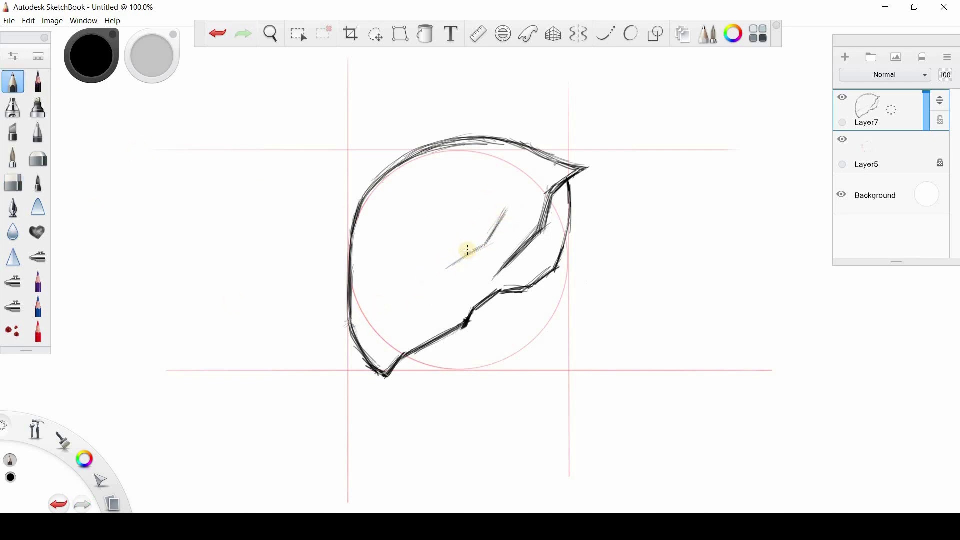
pyautogui.click(217, 33)
pyautogui.click(216, 35)
pyautogui.click(216, 35)
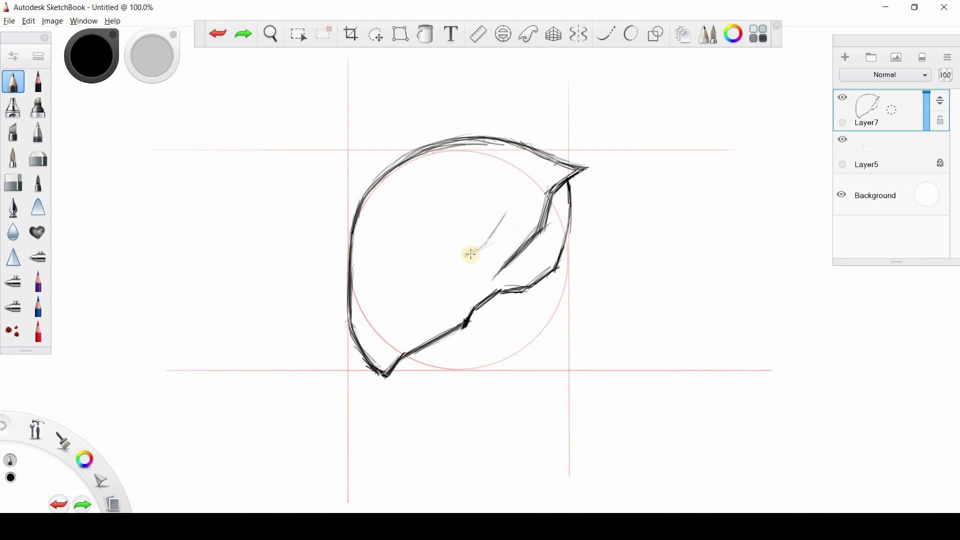
pyautogui.moveTo(476, 252); pyautogui.dragTo(507, 211)
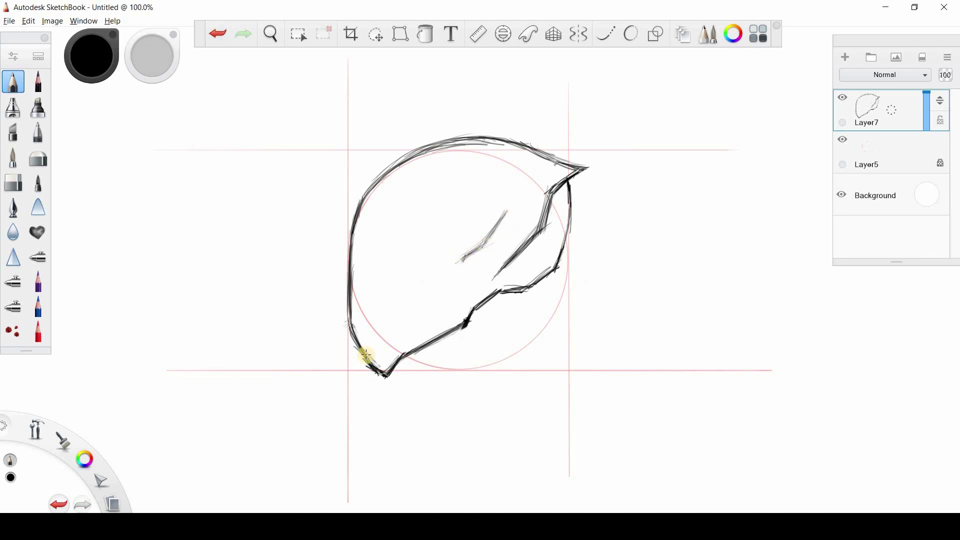
# Sketch a second contour inside the dome that dips before the pointed tip, and darken the right edge
pyautogui.moveTo(366, 207); pyautogui.dragTo(449, 158)
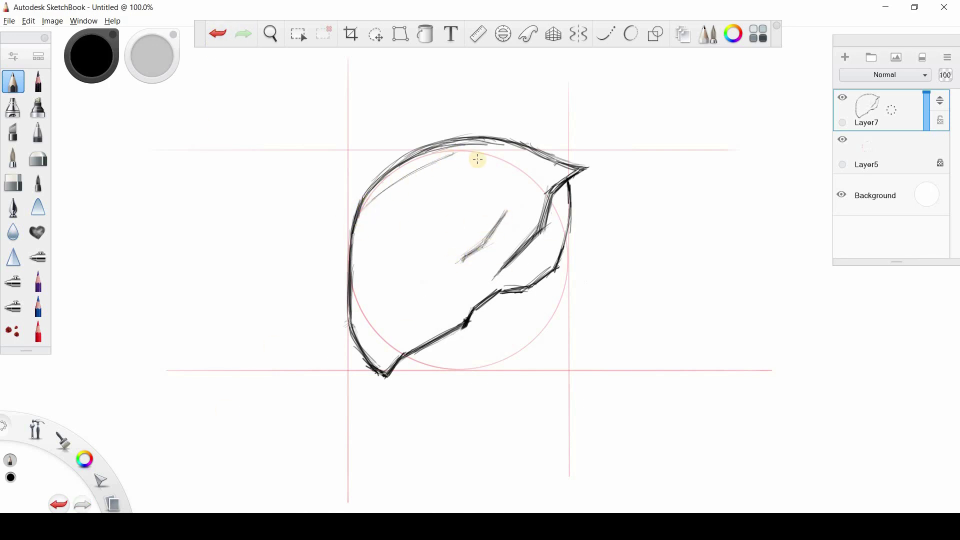
pyautogui.moveTo(358, 215); pyautogui.dragTo(456, 153)
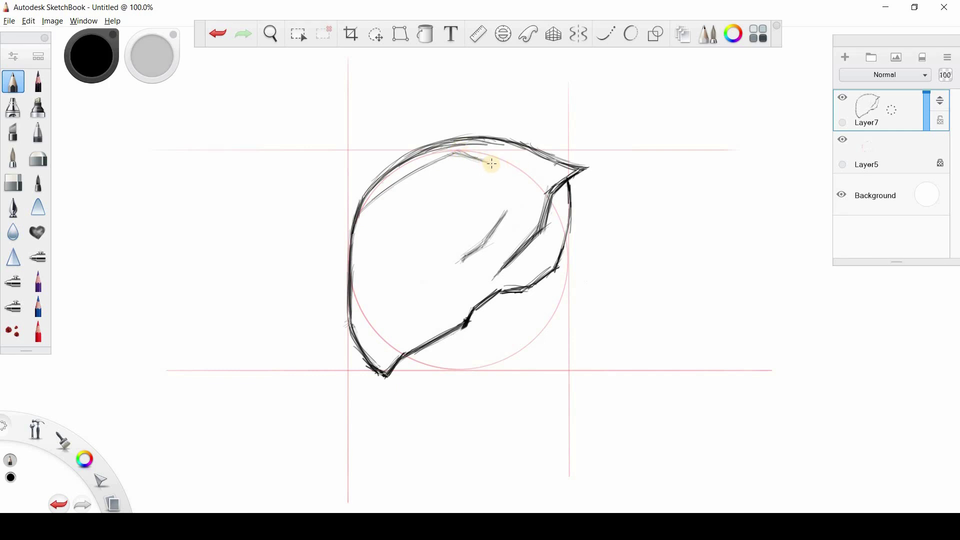
pyautogui.moveTo(364, 214)
pyautogui.mouseDown()
pyautogui.moveTo(399, 186)
pyautogui.moveTo(376, 203)
pyautogui.moveTo(399, 165)
pyautogui.moveTo(524, 149)
pyautogui.mouseUp()
pyautogui.moveTo(568, 180)
pyautogui.mouseDown()
pyautogui.moveTo(572, 206)
pyautogui.moveTo(549, 261)
pyautogui.mouseUp()
pyautogui.moveTo(572, 174); pyautogui.dragTo(559, 260)
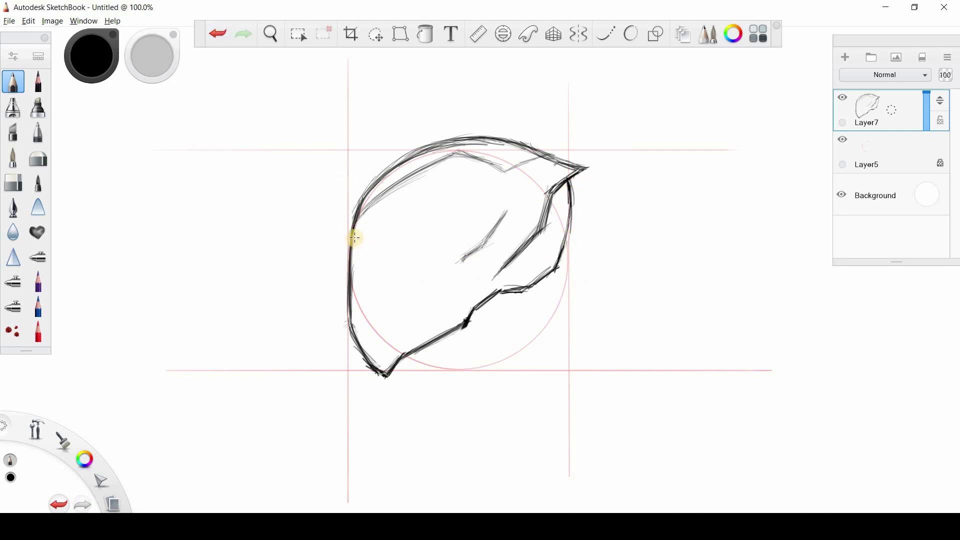
# Try to sketch a visor outline inside the shell from the left edge to a rounded upper corner
pyautogui.moveTo(369, 235)
pyautogui.mouseDown()
pyautogui.moveTo(430, 202)
pyautogui.moveTo(453, 198)
pyautogui.mouseUp()
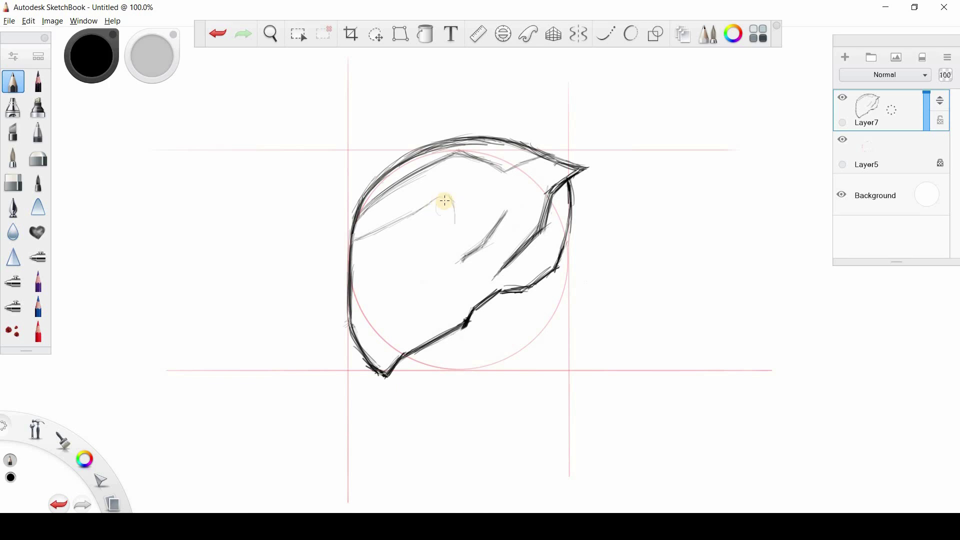
pyautogui.hotkey('ctrl', 'z')
pyautogui.moveTo(356, 324)
pyautogui.mouseDown()
pyautogui.moveTo(422, 272)
pyautogui.moveTo(454, 197)
pyautogui.moveTo(400, 217)
pyautogui.mouseUp()
pyautogui.click(228, 36)
pyautogui.click(228, 36)
pyautogui.press('e')
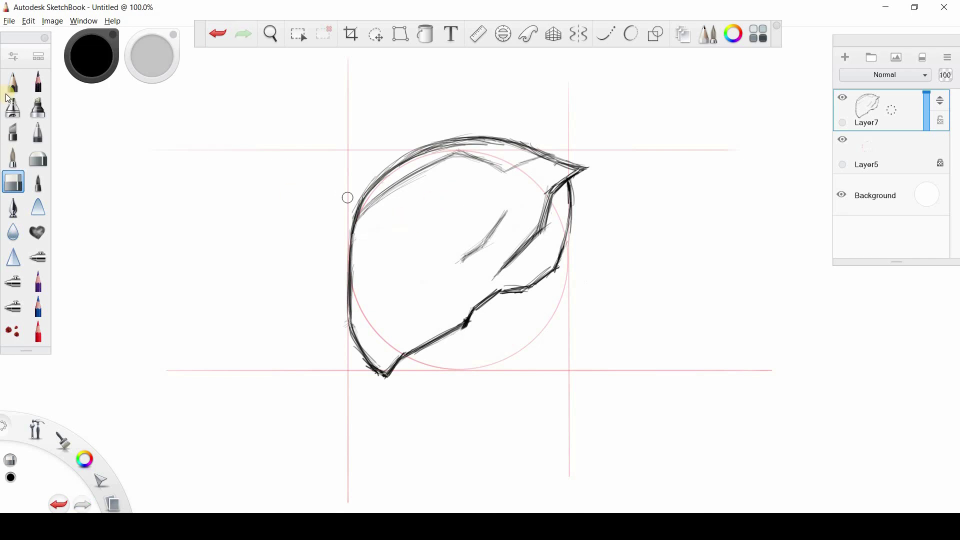
# Sketch the visor's slanting upper and lower lines, starting from the helmet's left edge
pyautogui.press('p')
pyautogui.moveTo(359, 241); pyautogui.dragTo(417, 206)
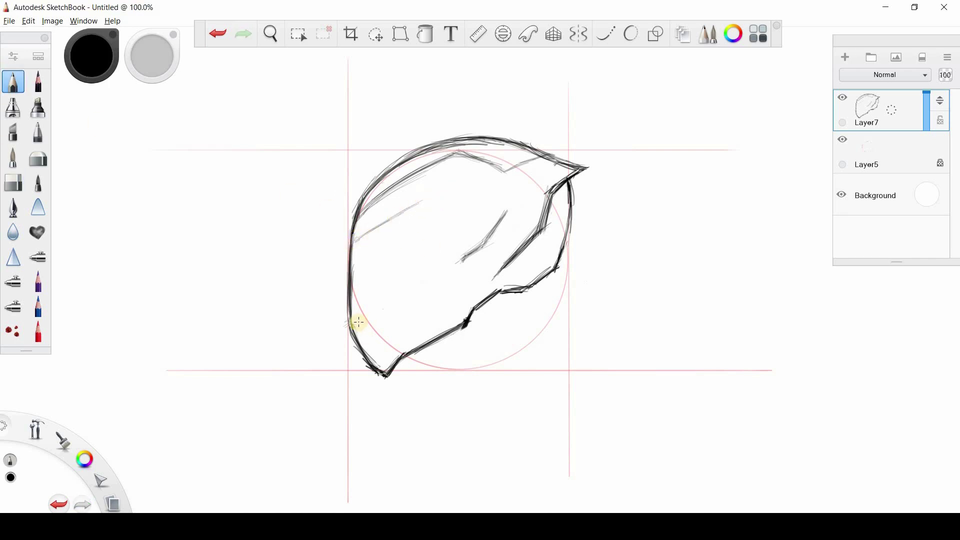
pyautogui.moveTo(358, 316); pyautogui.dragTo(461, 186)
pyautogui.click(220, 31)
pyautogui.click(220, 31)
pyautogui.moveTo(356, 315); pyautogui.dragTo(406, 273)
pyautogui.click(226, 28)
pyautogui.moveTo(360, 315)
pyautogui.mouseDown()
pyautogui.moveTo(440, 253)
pyautogui.moveTo(457, 210)
pyautogui.moveTo(431, 197)
pyautogui.moveTo(454, 215)
pyautogui.moveTo(354, 320)
pyautogui.moveTo(429, 265)
pyautogui.mouseUp()
# Try to reshape the visor's right side and lower line with eraser and pencil strokes
pyautogui.click(13, 182)
pyautogui.press('e')
pyautogui.moveTo(468, 196); pyautogui.dragTo(431, 262)
pyautogui.click(219, 34)
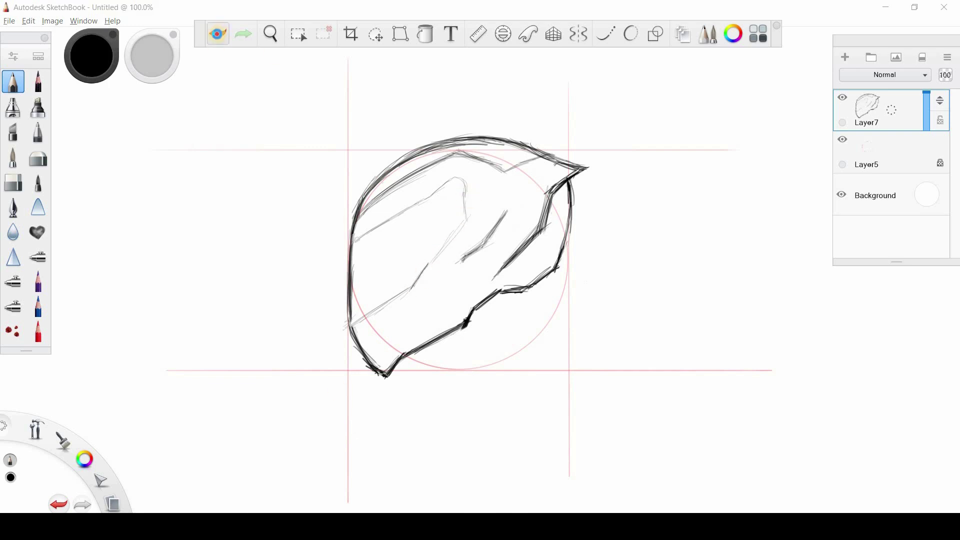
pyautogui.moveTo(349, 324); pyautogui.dragTo(429, 278)
pyautogui.click(220, 36)
pyautogui.click(223, 39)
pyautogui.click(223, 40)
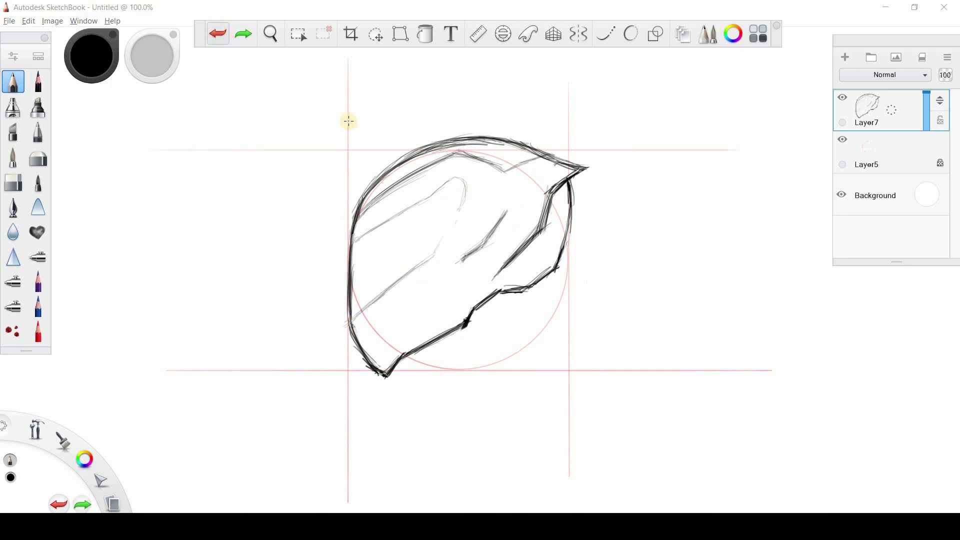
# Erase the visor's right side and redraw the visor with a rounded upper corner around a small pivot circle
pyautogui.press('e')
pyautogui.moveTo(386, 293)
pyautogui.mouseDown()
pyautogui.moveTo(364, 314)
pyautogui.moveTo(430, 253)
pyautogui.moveTo(452, 209)
pyautogui.mouseUp()
pyautogui.click(13, 84)
pyautogui.moveTo(357, 318)
pyautogui.mouseDown()
pyautogui.moveTo(431, 262)
pyautogui.moveTo(457, 182)
pyautogui.moveTo(434, 185)
pyautogui.mouseUp()
pyautogui.moveTo(397, 217)
pyautogui.mouseDown()
pyautogui.moveTo(434, 187)
pyautogui.moveTo(442, 192)
pyautogui.moveTo(356, 241)
pyautogui.mouseUp()
pyautogui.moveTo(417, 276)
pyautogui.mouseDown()
pyautogui.moveTo(389, 299)
pyautogui.moveTo(442, 254)
pyautogui.mouseUp()
pyautogui.moveTo(442, 253)
pyautogui.mouseDown()
pyautogui.moveTo(453, 196)
pyautogui.moveTo(358, 241)
pyautogui.mouseUp()
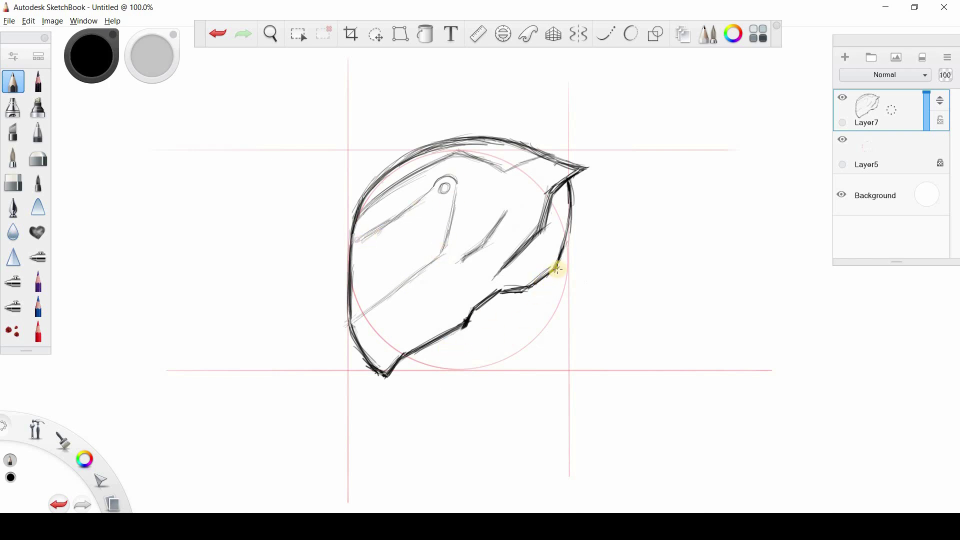
# Draw a short stroke off the lower-right corner and try a long line for a band beneath the lower edge
pyautogui.moveTo(558, 270); pyautogui.dragTo(574, 279)
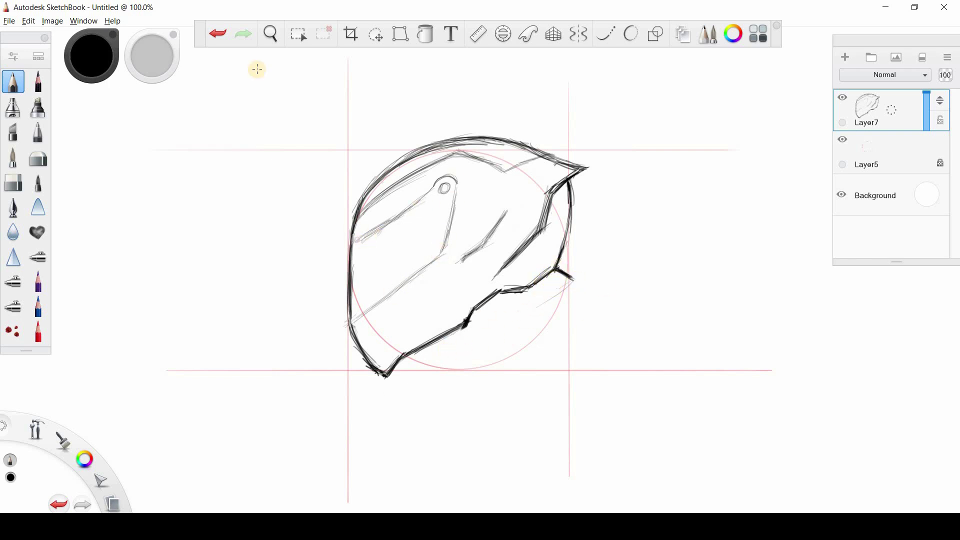
pyautogui.click(218, 33)
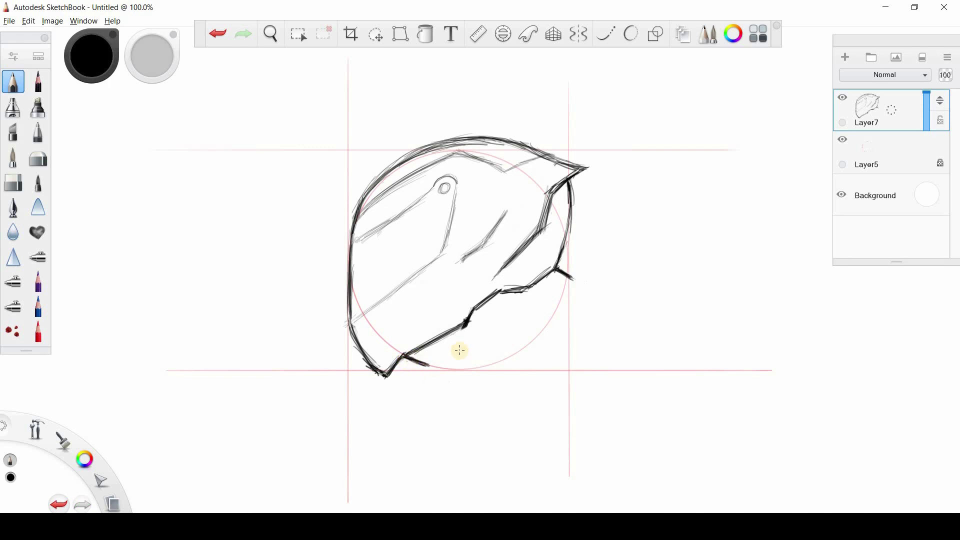
pyautogui.moveTo(429, 365); pyautogui.dragTo(609, 265)
pyautogui.moveTo(415, 369); pyautogui.dragTo(616, 261)
pyautogui.moveTo(464, 339)
pyautogui.mouseDown()
pyautogui.moveTo(603, 271)
pyautogui.moveTo(422, 368)
pyautogui.moveTo(433, 371)
pyautogui.mouseUp()
pyautogui.hotkey('ctrl', 'z')
pyautogui.hotkey('ctrl', 'z')
pyautogui.hotkey('ctrl', 'z')
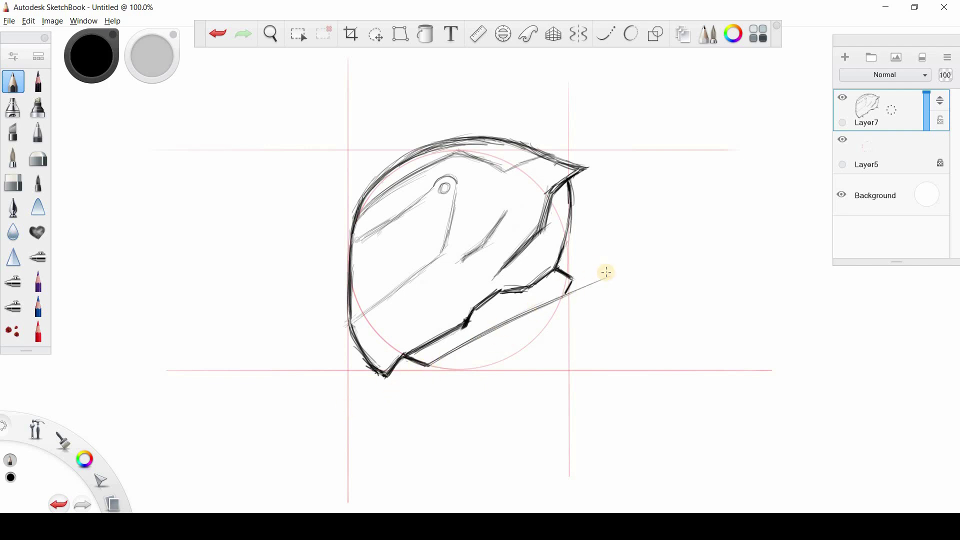
pyautogui.click(220, 38)
pyautogui.click(221, 38)
# Erase the short stroke near the lower-left notch and sketch the bottom band from the lower-right corner to the bottom corner
pyautogui.press('e')
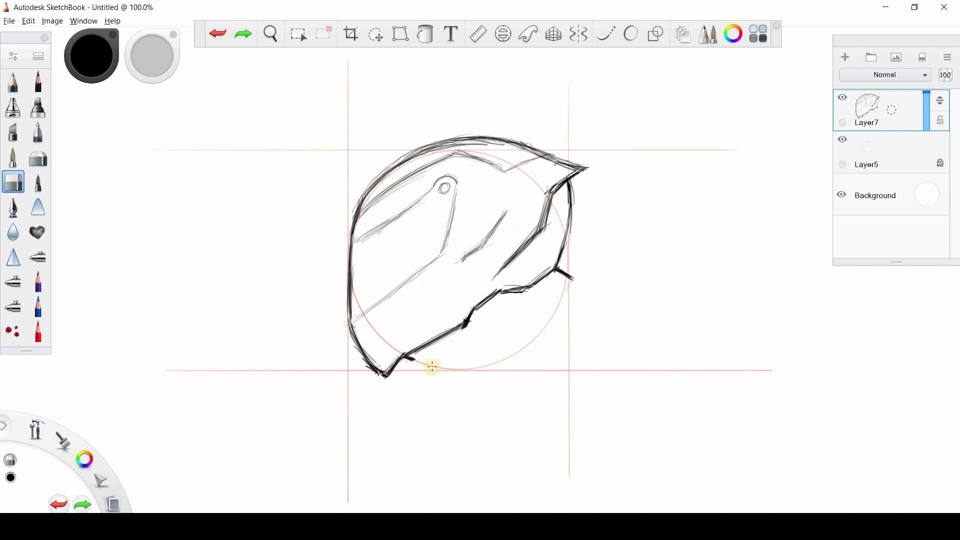
pyautogui.press('e')
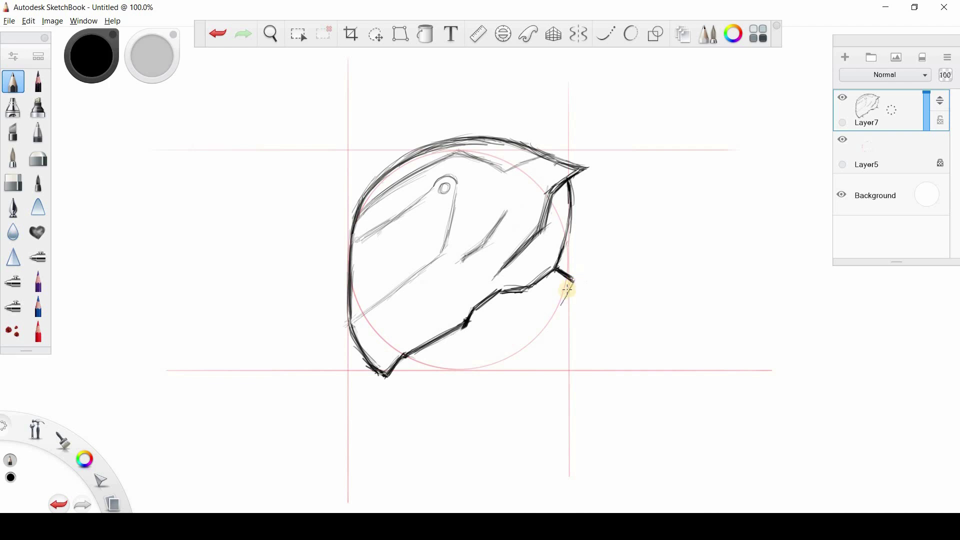
pyautogui.moveTo(562, 310)
pyautogui.mouseDown()
pyautogui.moveTo(491, 341)
pyautogui.moveTo(462, 328)
pyautogui.moveTo(533, 325)
pyautogui.moveTo(507, 333)
pyautogui.moveTo(538, 319)
pyautogui.mouseUp()
pyautogui.click(225, 31)
pyautogui.press('e')
pyautogui.click(20, 89)
pyautogui.moveTo(569, 296)
pyautogui.mouseDown()
pyautogui.moveTo(375, 388)
pyautogui.moveTo(570, 301)
pyautogui.mouseUp()
# Erase stray strokes around the band's bottom corner and along its underside
pyautogui.click(13, 183)
pyautogui.moveTo(385, 391); pyautogui.dragTo(408, 362)
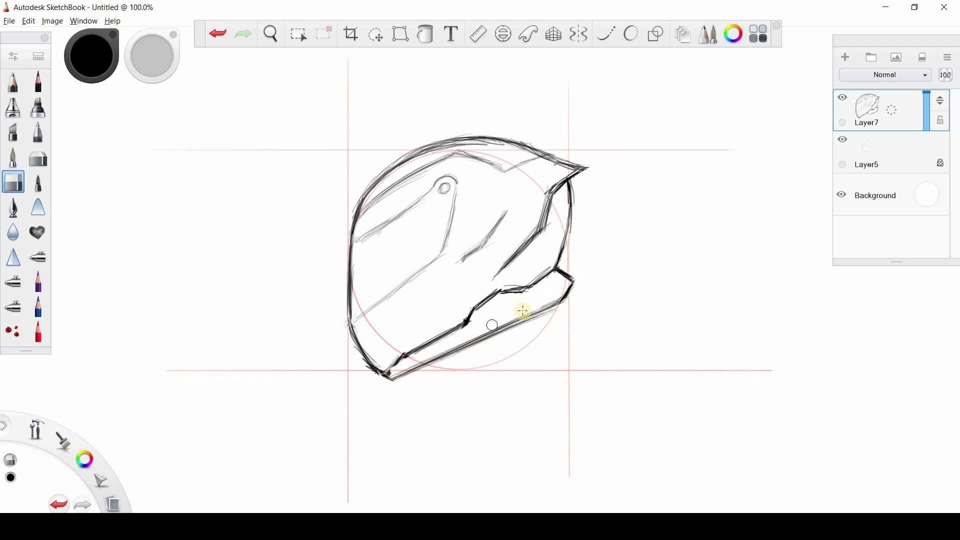
pyautogui.moveTo(563, 310); pyautogui.dragTo(495, 347)
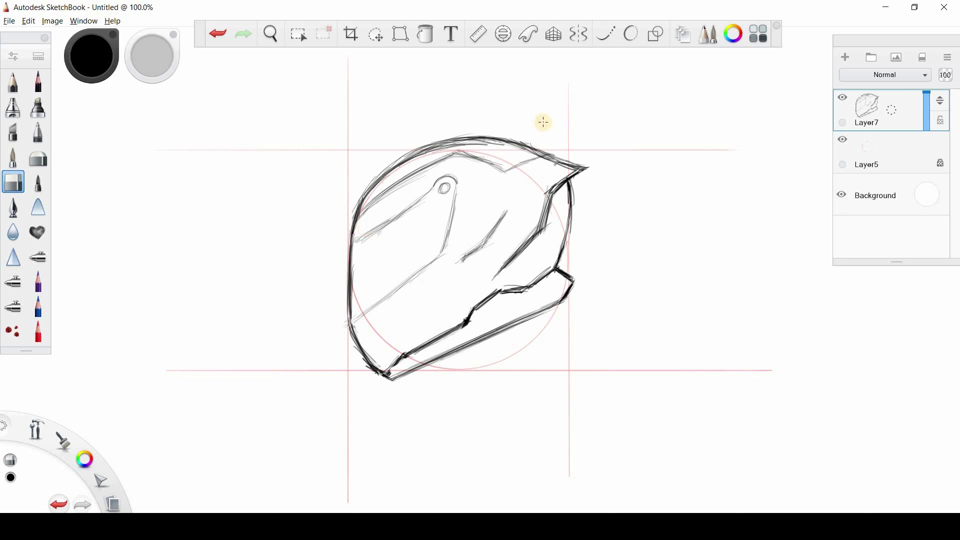
pyautogui.press('e')
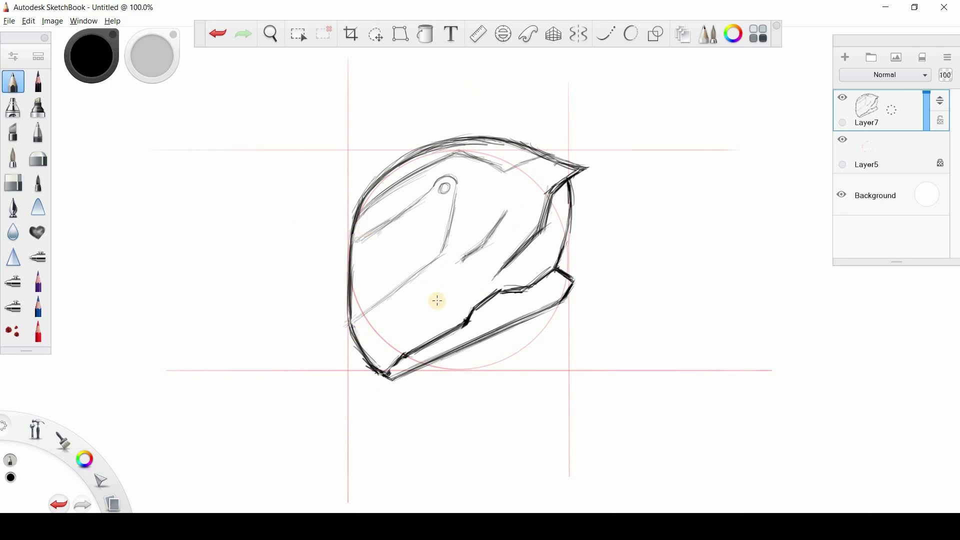
# Try a small angular panel below the visor, and erase its strokes together with the visor's upper line and pivot circle
pyautogui.moveTo(440, 275); pyautogui.dragTo(390, 352)
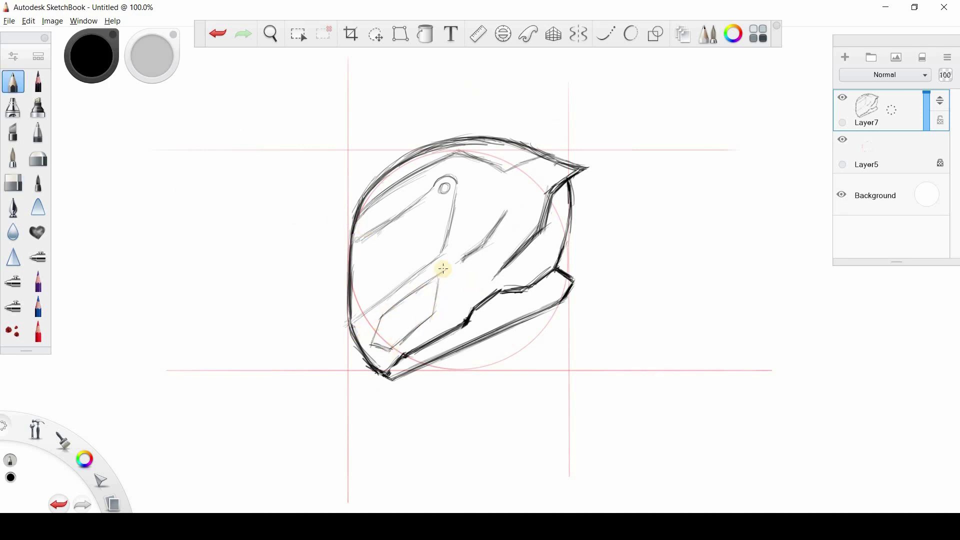
pyautogui.hotkey('ctrl', 'z')
pyautogui.press('e')
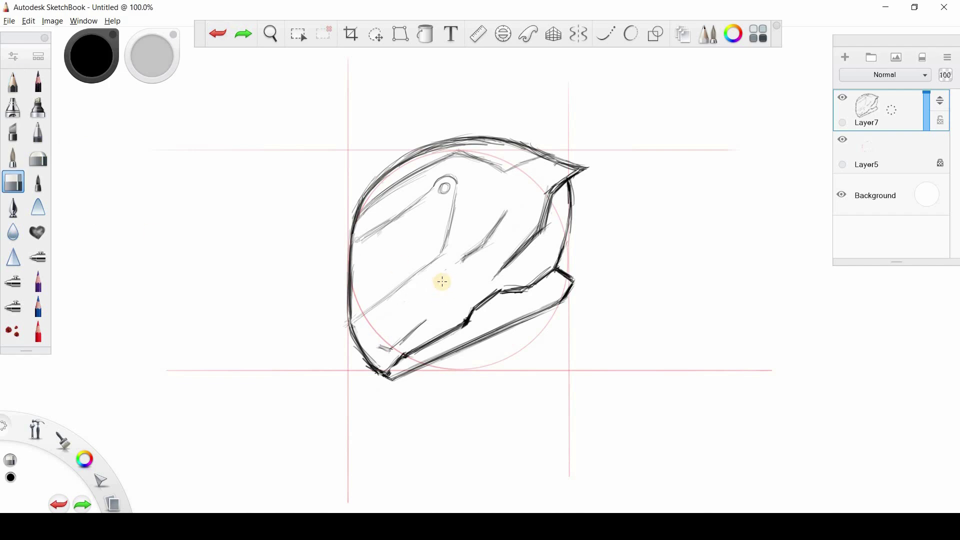
pyautogui.moveTo(381, 348)
pyautogui.mouseDown()
pyautogui.moveTo(429, 308)
pyautogui.moveTo(411, 272)
pyautogui.moveTo(444, 240)
pyautogui.moveTo(409, 203)
pyautogui.mouseUp()
pyautogui.press('e')
pyautogui.press('e')
# Redraw the visor's lower line from the left edge, bending steeply upward on its right side
pyautogui.moveTo(356, 318)
pyautogui.mouseDown()
pyautogui.moveTo(428, 266)
pyautogui.moveTo(459, 207)
pyautogui.mouseUp()
pyautogui.moveTo(352, 323); pyautogui.dragTo(439, 257)
pyautogui.moveTo(353, 323); pyautogui.dragTo(387, 293)
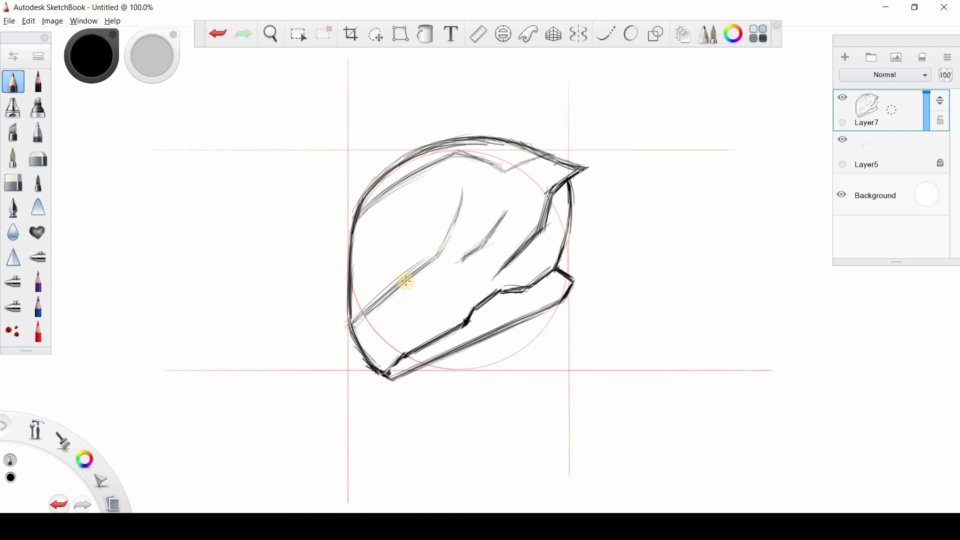
pyautogui.click(218, 36)
pyautogui.click(220, 36)
pyautogui.click(224, 35)
pyautogui.click(228, 39)
pyautogui.moveTo(349, 322)
pyautogui.mouseDown()
pyautogui.moveTo(445, 250)
pyautogui.moveTo(467, 205)
pyautogui.moveTo(428, 268)
pyautogui.moveTo(468, 191)
pyautogui.mouseUp()
# Try a slanting upper visor line from the helmet's left edge
pyautogui.moveTo(354, 249)
pyautogui.mouseDown()
pyautogui.moveTo(410, 204)
pyautogui.moveTo(467, 180)
pyautogui.moveTo(471, 194)
pyautogui.moveTo(388, 224)
pyautogui.moveTo(440, 190)
pyautogui.mouseUp()
pyautogui.moveTo(351, 250)
pyautogui.mouseDown()
pyautogui.moveTo(395, 216)
pyautogui.moveTo(353, 249)
pyautogui.moveTo(358, 257)
pyautogui.moveTo(423, 195)
pyautogui.mouseUp()
pyautogui.click(13, 182)
pyautogui.click(218, 34)
pyautogui.press('e')
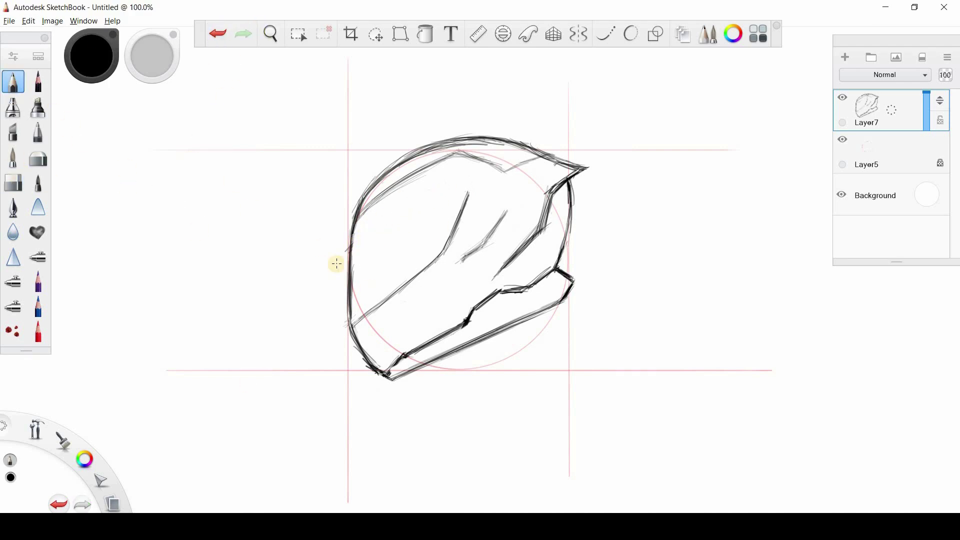
# Add a short slanted corner stroke at the visor's upper end and try the upper line running toward it
pyautogui.moveTo(453, 175); pyautogui.dragTo(470, 191)
pyautogui.moveTo(354, 245); pyautogui.dragTo(452, 177)
pyautogui.click(212, 35)
pyautogui.click(210, 35)
pyautogui.moveTo(358, 244)
pyautogui.mouseDown()
pyautogui.moveTo(451, 177)
pyautogui.moveTo(425, 213)
pyautogui.mouseUp()
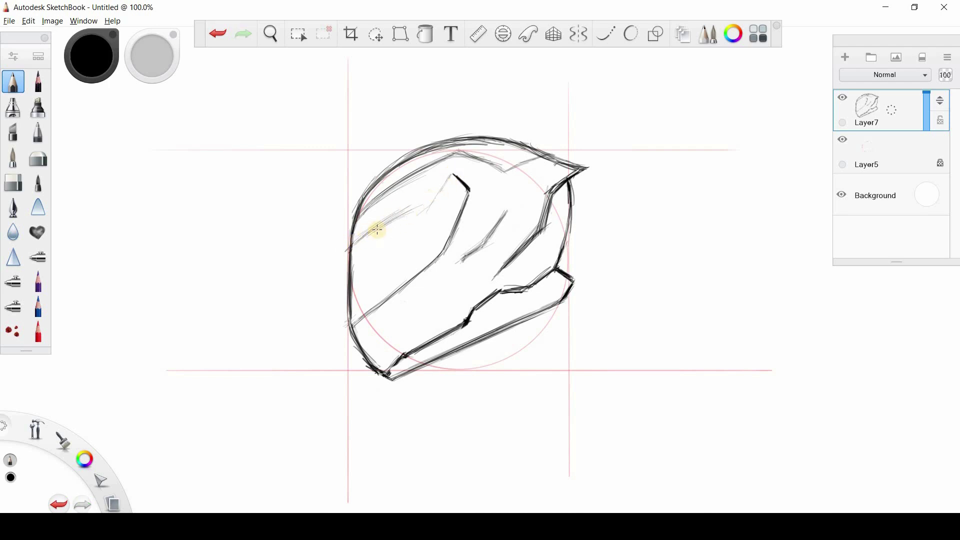
pyautogui.click(219, 36)
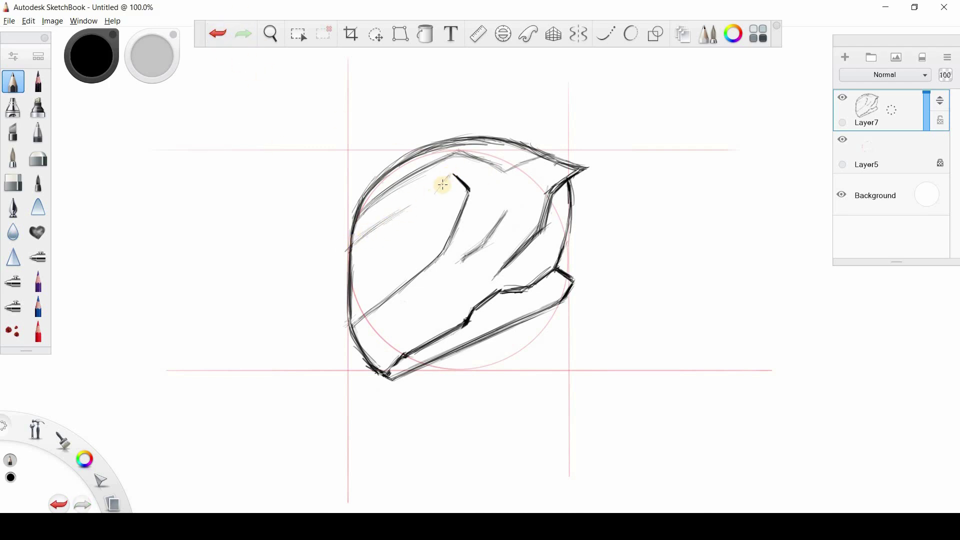
# Draw the visor's upper line from the helmet's left edge, bending up to the corner, with a small pivot circle inside
pyautogui.moveTo(351, 243); pyautogui.dragTo(453, 189)
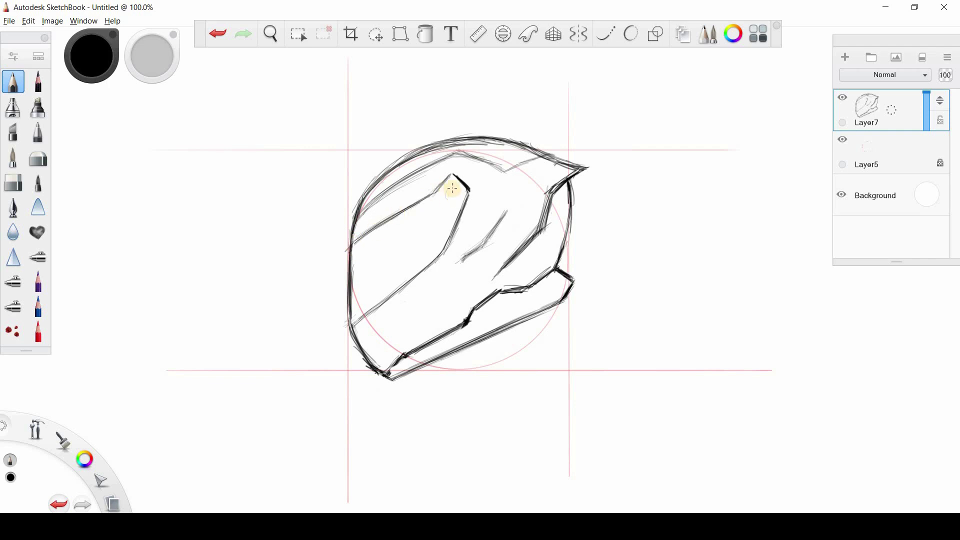
pyautogui.moveTo(358, 235); pyautogui.dragTo(410, 209)
pyautogui.moveTo(354, 324); pyautogui.dragTo(434, 261)
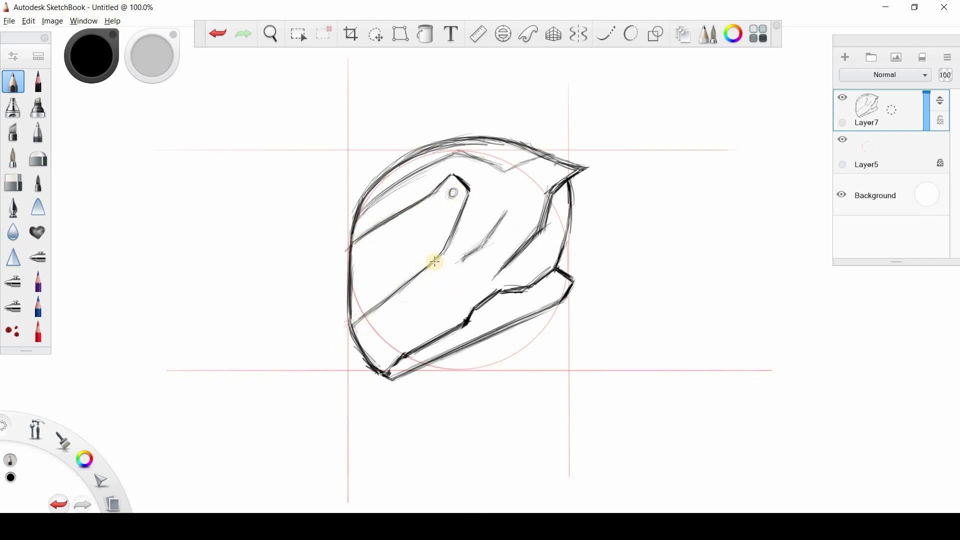
# Try small angular vent strokes between the visor and the bottom band, undoing and erasing parts of them
pyautogui.moveTo(402, 339)
pyautogui.mouseDown()
pyautogui.moveTo(440, 310)
pyautogui.moveTo(449, 283)
pyautogui.moveTo(396, 323)
pyautogui.moveTo(428, 303)
pyautogui.moveTo(387, 350)
pyautogui.moveTo(441, 289)
pyautogui.moveTo(492, 257)
pyautogui.moveTo(450, 333)
pyautogui.mouseUp()
pyautogui.click(229, 38)
pyautogui.click(228, 38)
pyautogui.click(229, 38)
pyautogui.click(228, 39)
pyautogui.press('e')
pyautogui.moveTo(391, 326); pyautogui.dragTo(401, 333)
pyautogui.click(13, 84)
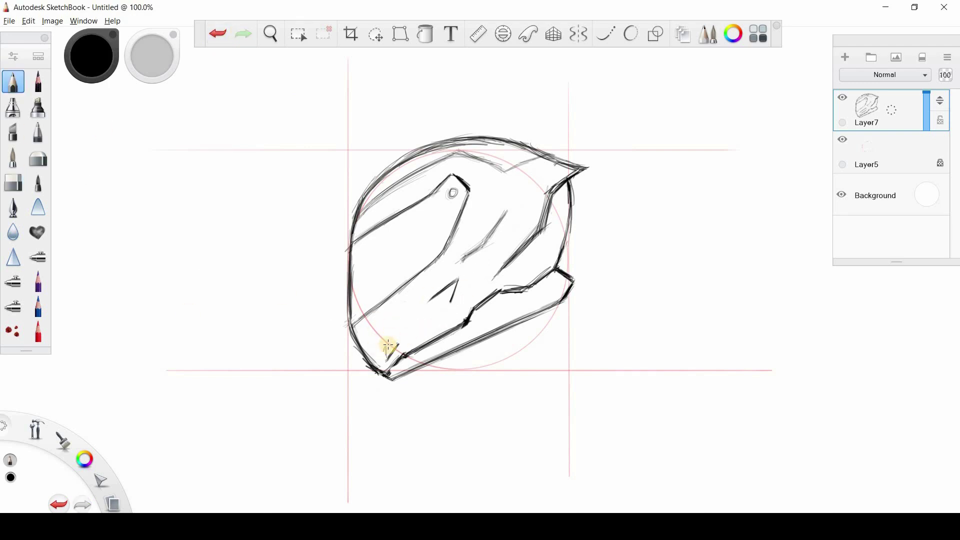
# Try a curved upper edge and a diagonal lower edge for the chin vent, and undo both
pyautogui.moveTo(376, 326); pyautogui.dragTo(439, 281)
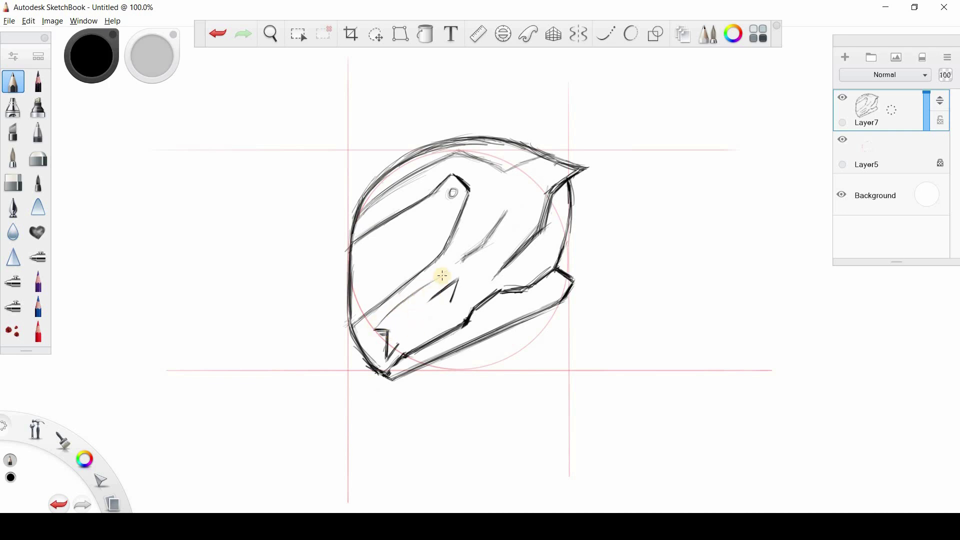
pyautogui.click(219, 36)
pyautogui.click(219, 39)
pyautogui.click(219, 40)
pyautogui.moveTo(452, 300); pyautogui.dragTo(408, 347)
pyautogui.click(218, 34)
# Rework the chin vent with a partly erased rear end, a short steep stroke and a long diagonal lower edge
pyautogui.click(13, 182)
pyautogui.moveTo(461, 277)
pyautogui.mouseDown()
pyautogui.moveTo(422, 292)
pyautogui.moveTo(448, 270)
pyautogui.mouseUp()
pyautogui.click(13, 82)
pyautogui.moveTo(453, 292)
pyautogui.mouseDown()
pyautogui.moveTo(451, 273)
pyautogui.moveTo(454, 307)
pyautogui.moveTo(488, 255)
pyautogui.mouseUp()
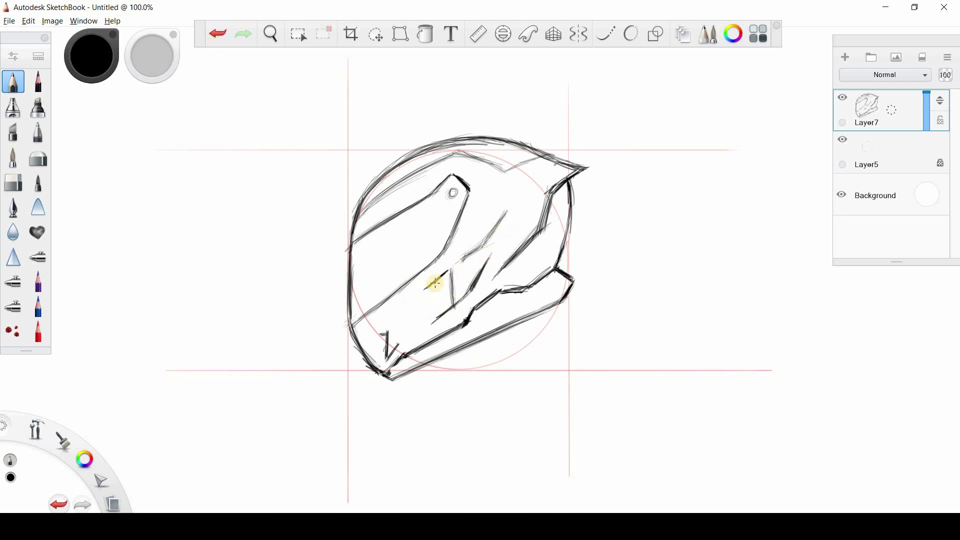
pyautogui.moveTo(428, 288); pyautogui.dragTo(424, 328)
pyautogui.click(218, 33)
pyautogui.click(218, 34)
pyautogui.click(218, 33)
pyautogui.click(218, 34)
pyautogui.moveTo(491, 263); pyautogui.dragTo(419, 335)
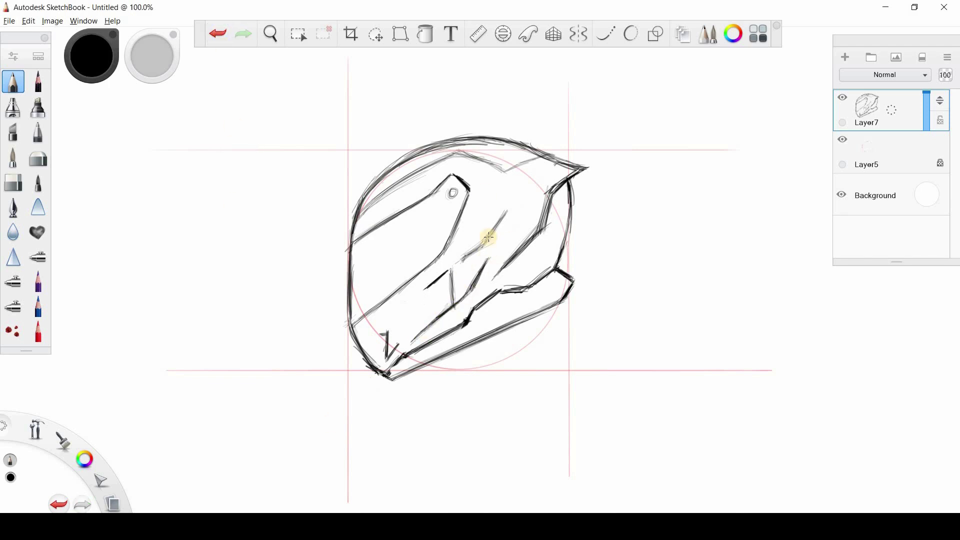
# Erase all the trial vent strokes between the visor and the bottom band
pyautogui.click(14, 182)
pyautogui.moveTo(497, 280); pyautogui.dragTo(489, 261)
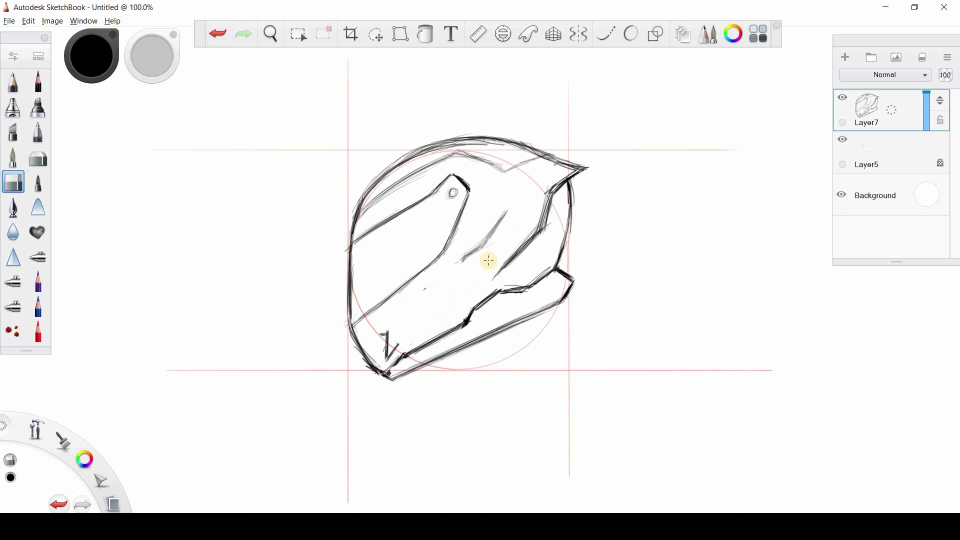
pyautogui.press('e')
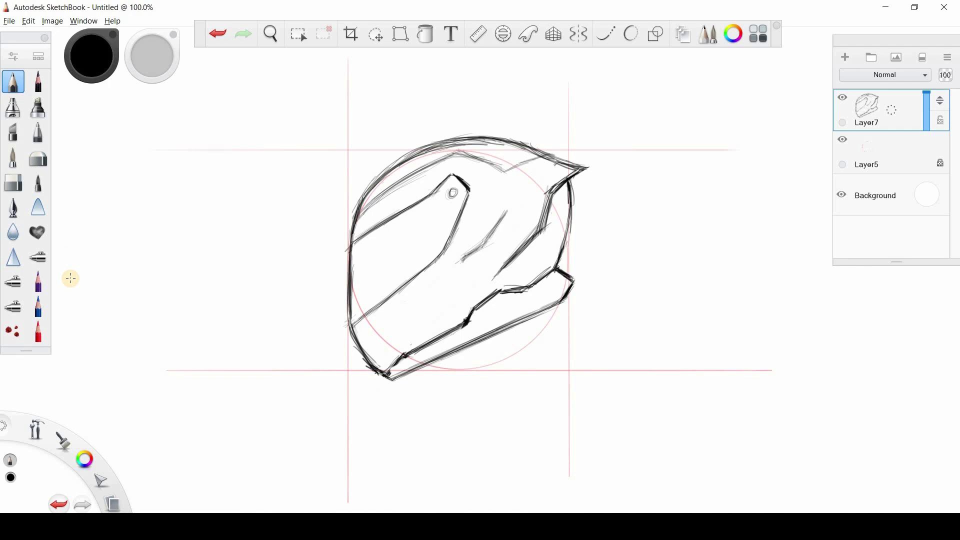
# Darken the upper and lower edges of the helmet's bottom band
pyautogui.moveTo(369, 360)
pyautogui.mouseDown()
pyautogui.moveTo(382, 369)
pyautogui.moveTo(471, 313)
pyautogui.moveTo(491, 319)
pyautogui.mouseUp()
pyautogui.moveTo(393, 378); pyautogui.dragTo(556, 304)
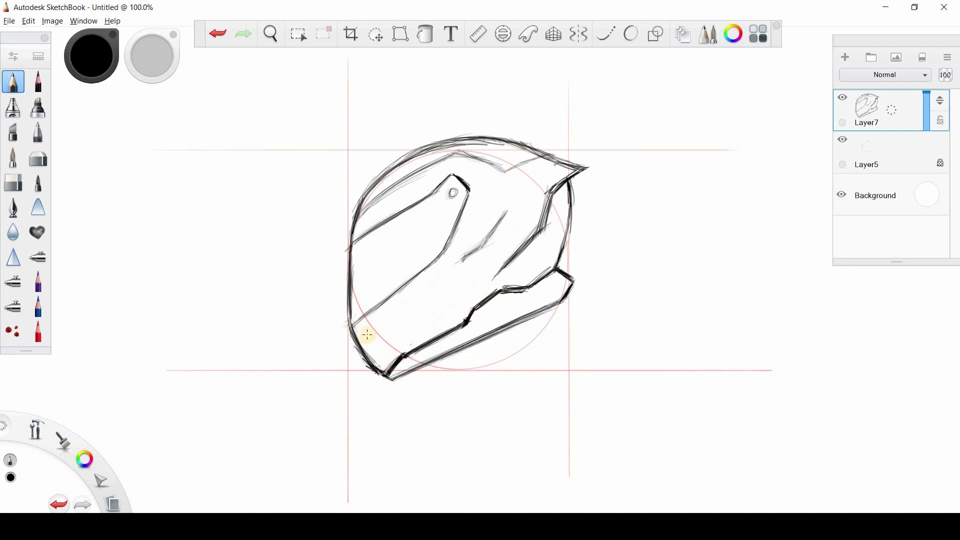
# Try an angular chin panel outline below the visor, with a short flat front and a rear end bending steeply upward
pyautogui.moveTo(378, 346)
pyautogui.mouseDown()
pyautogui.moveTo(427, 315)
pyautogui.moveTo(414, 325)
pyautogui.moveTo(451, 285)
pyautogui.moveTo(380, 330)
pyautogui.moveTo(451, 276)
pyautogui.mouseUp()
pyautogui.click(214, 38)
pyautogui.click(214, 38)
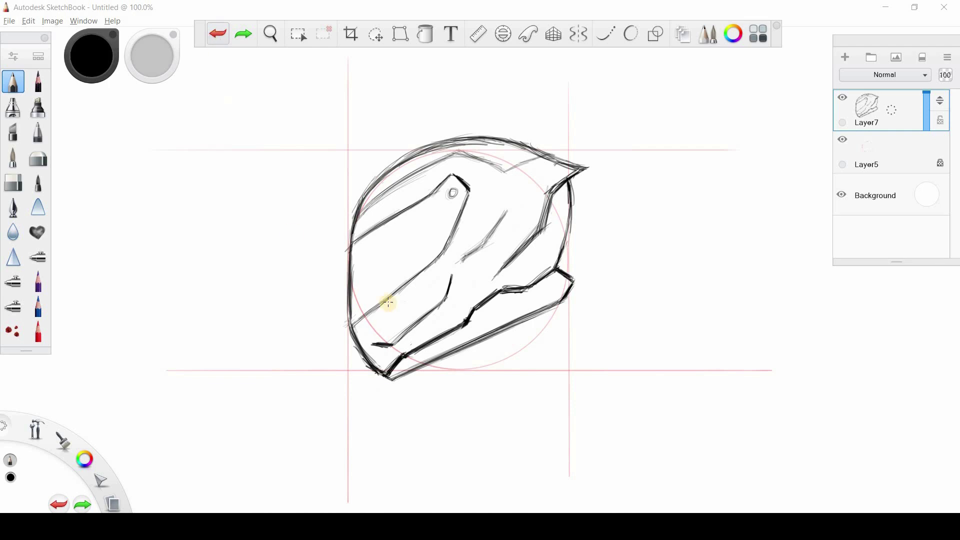
pyautogui.moveTo(376, 343)
pyautogui.mouseDown()
pyautogui.moveTo(450, 281)
pyautogui.moveTo(405, 325)
pyautogui.mouseUp()
pyautogui.click(213, 36)
# Erase the short diagonal stroke in the helmet's middle and the trial chin panel outline below the visor
pyautogui.press('e')
pyautogui.moveTo(458, 266)
pyautogui.mouseDown()
pyautogui.moveTo(470, 238)
pyautogui.moveTo(445, 309)
pyautogui.moveTo(494, 256)
pyautogui.moveTo(475, 249)
pyautogui.mouseUp()
pyautogui.click(13, 81)
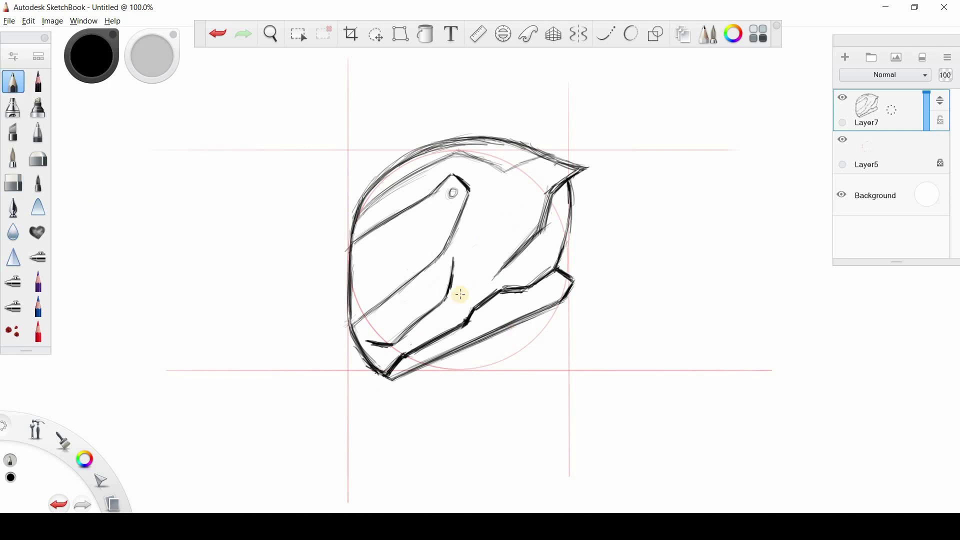
pyautogui.click(13, 182)
pyautogui.moveTo(451, 286)
pyautogui.mouseDown()
pyautogui.moveTo(454, 257)
pyautogui.moveTo(406, 331)
pyautogui.mouseUp()
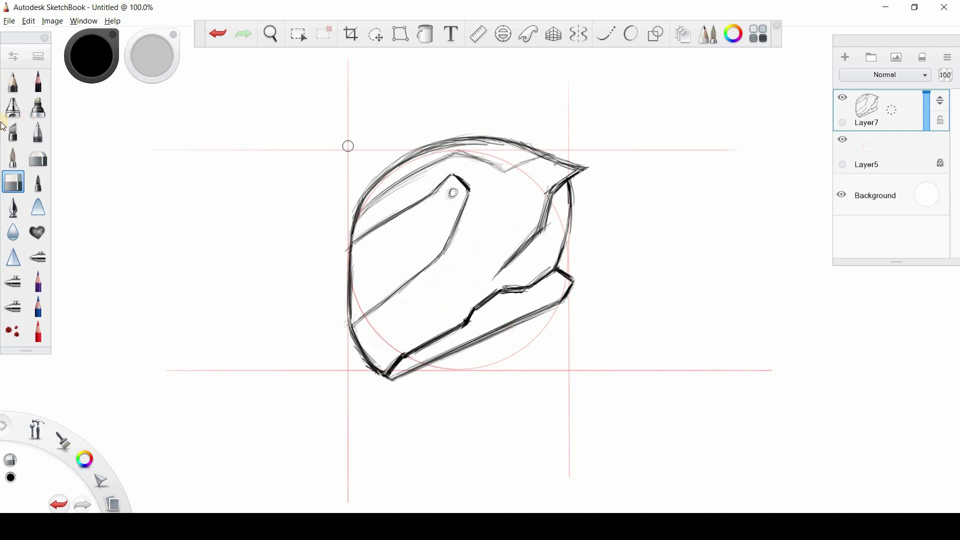
# Draw the chin panel's flat front and diagonal lower line, continuing it in a curve up to the helmet's rear tip
pyautogui.press('e')
pyautogui.moveTo(402, 343); pyautogui.dragTo(449, 293)
pyautogui.moveTo(403, 340); pyautogui.dragTo(463, 277)
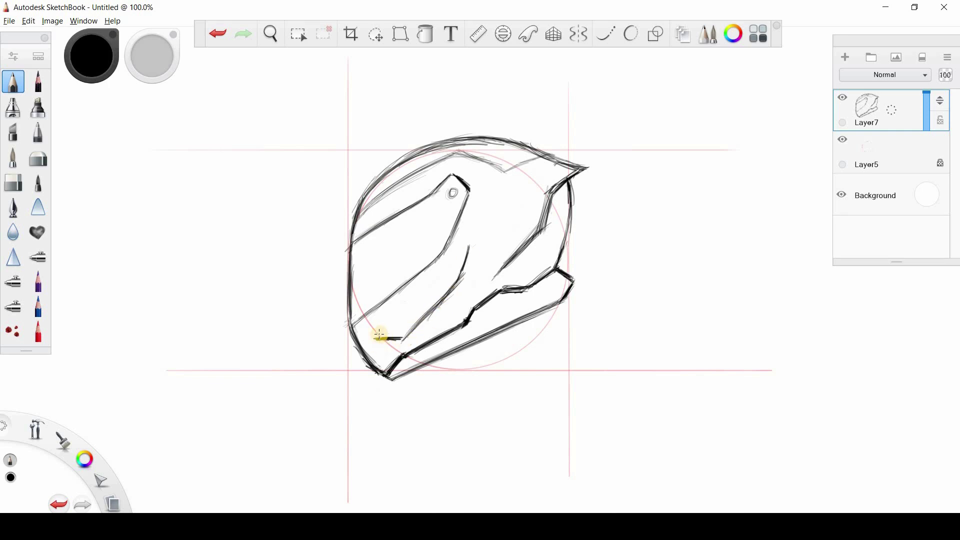
pyautogui.moveTo(470, 245)
pyautogui.mouseDown()
pyautogui.moveTo(495, 208)
pyautogui.moveTo(467, 247)
pyautogui.moveTo(497, 260)
pyautogui.mouseUp()
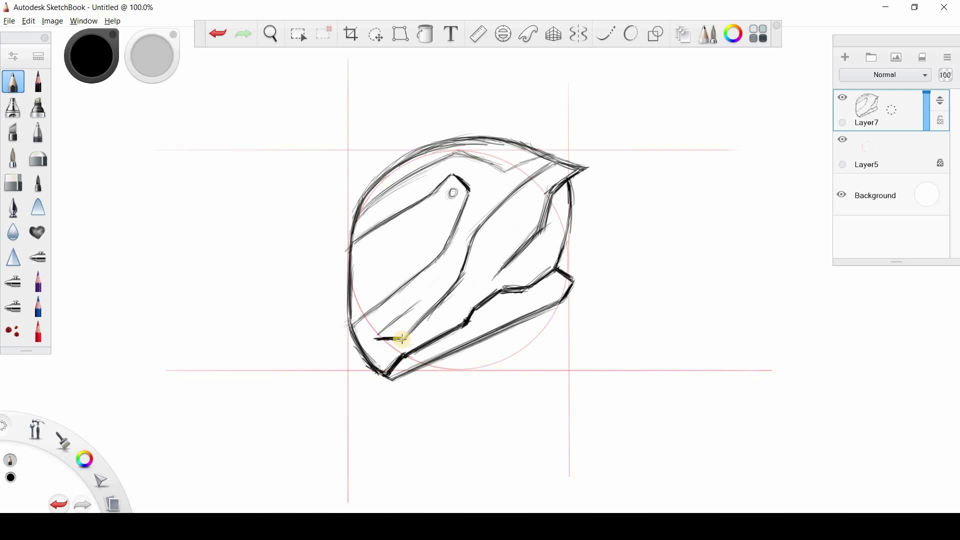
# Erase the chin panel's faint upper stroke and redraw it closer to the visor, parallel to the visor's lower line
pyautogui.press('e')
pyautogui.moveTo(419, 300); pyautogui.dragTo(378, 336)
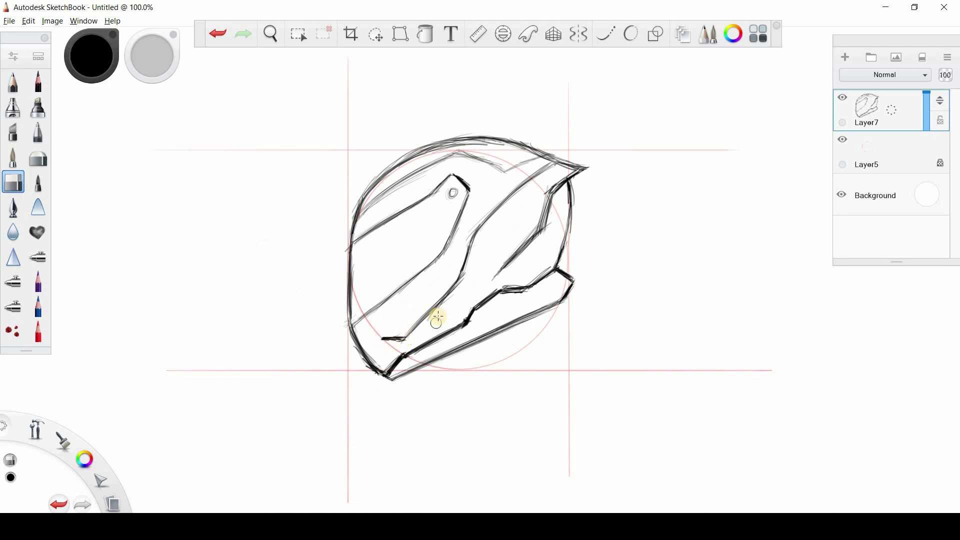
pyautogui.press('e')
pyautogui.moveTo(369, 336); pyautogui.dragTo(429, 290)
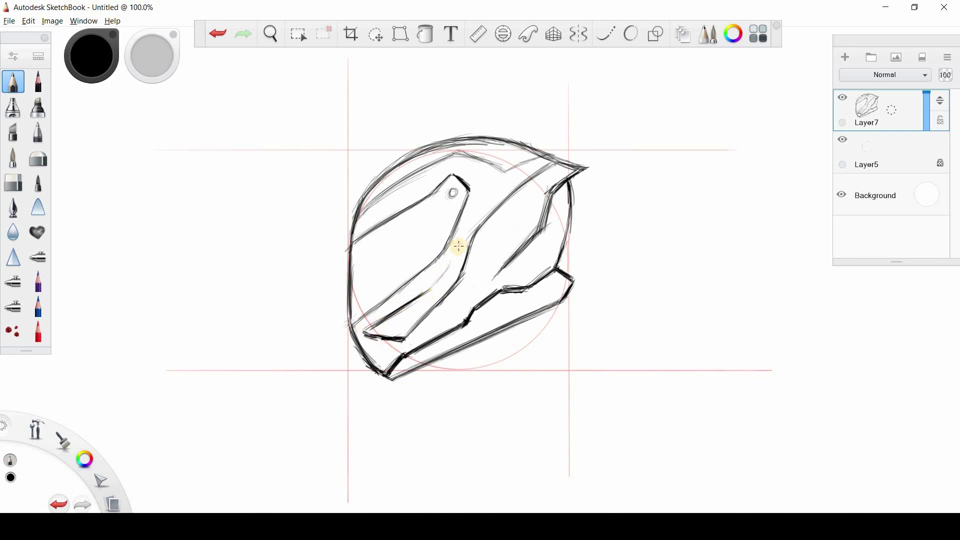